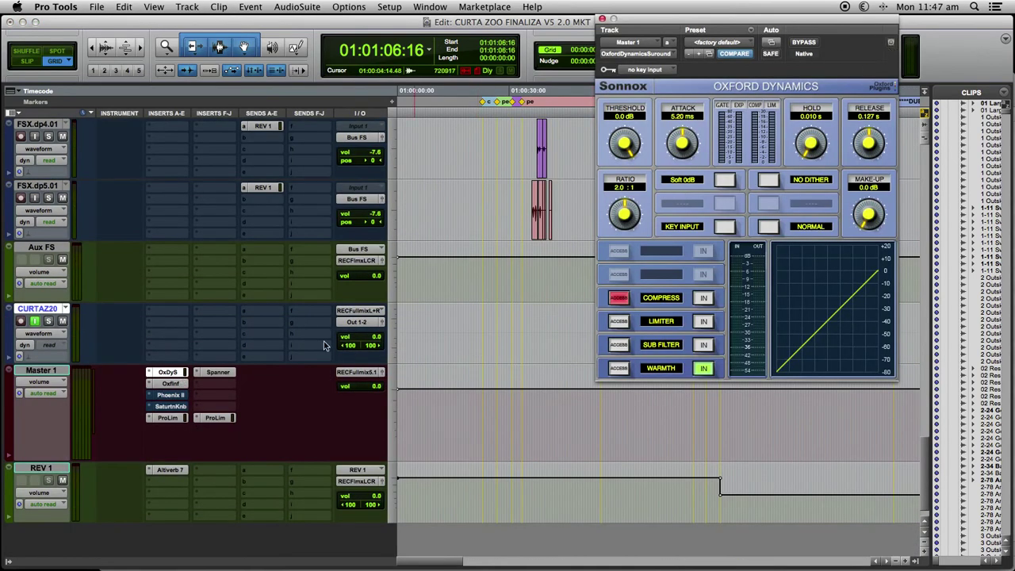
- Open Oxford Inflator beside Oxford Dynamics on Master 1 and set Dynamics to warmth-only processing
left_click(183, 385)
left_click_drag(716, 17, 246, 38)
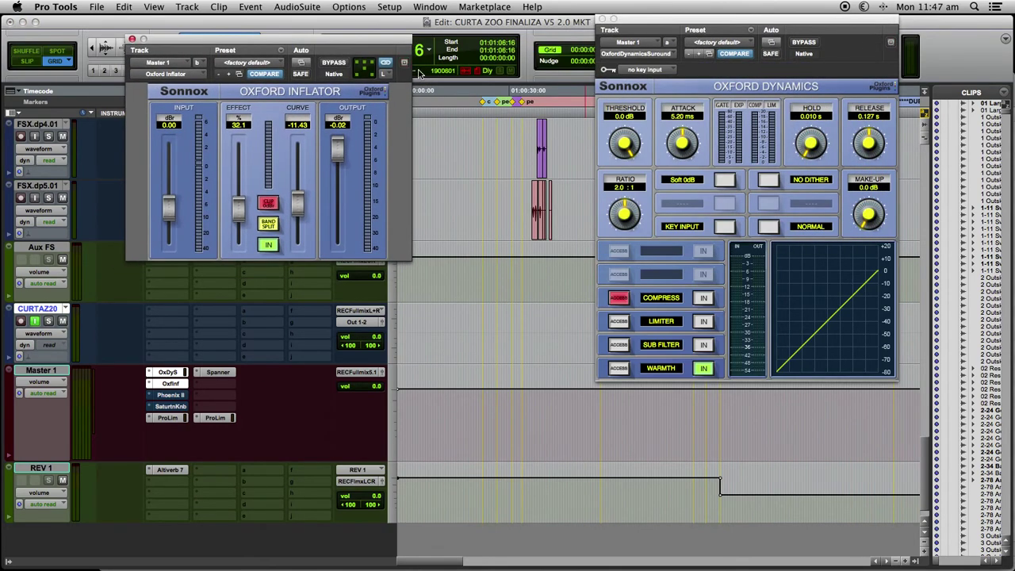
left_click(618, 369)
key("space")
- During playback, compare Oxford Dynamics and Oxford Inflator against bypass, leaving both bypassed
left_click(803, 43)
left_click(333, 62)
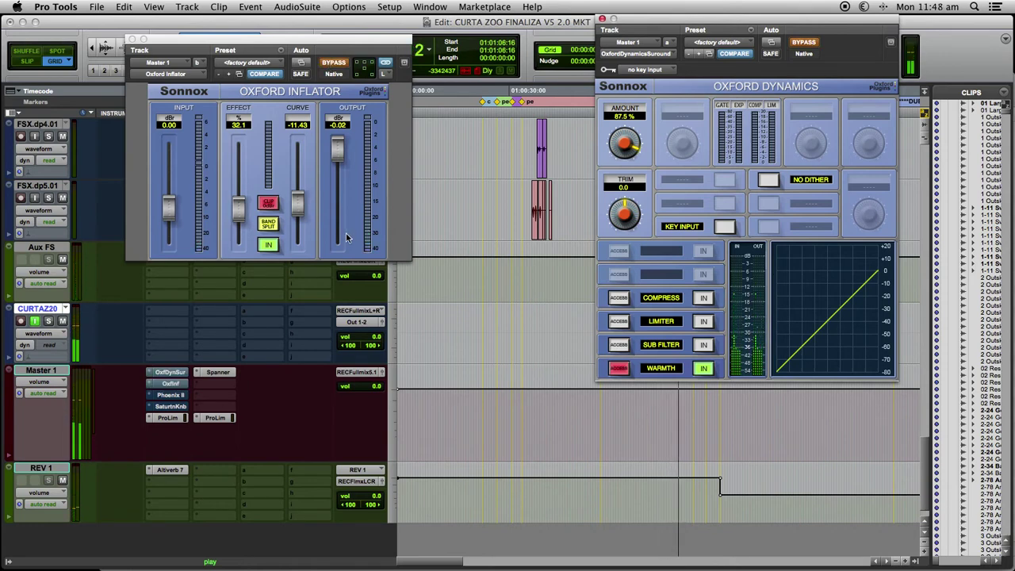
left_click(803, 43)
left_click(803, 44)
left_click(331, 64)
left_click(329, 63)
- Close both Oxford plug-in windows and bring up Phoenix II on Master 1
left_click(158, 43)
key("super+w")
left_click(602, 19)
key("space")
key("space")
left_click(175, 372)
key("space")
left_click(180, 395)
- Play the mix and compare Phoenix II with bypass, leaving Phoenix II active
key("space")
left_click(334, 63)
key("space")
left_click(334, 64)
left_click(336, 66)
- Compare Softube Saturation Knob with bypass, raise its saturation from 1.6 to 3.2, then bypass it
left_click(170, 407)
left_click(331, 63)
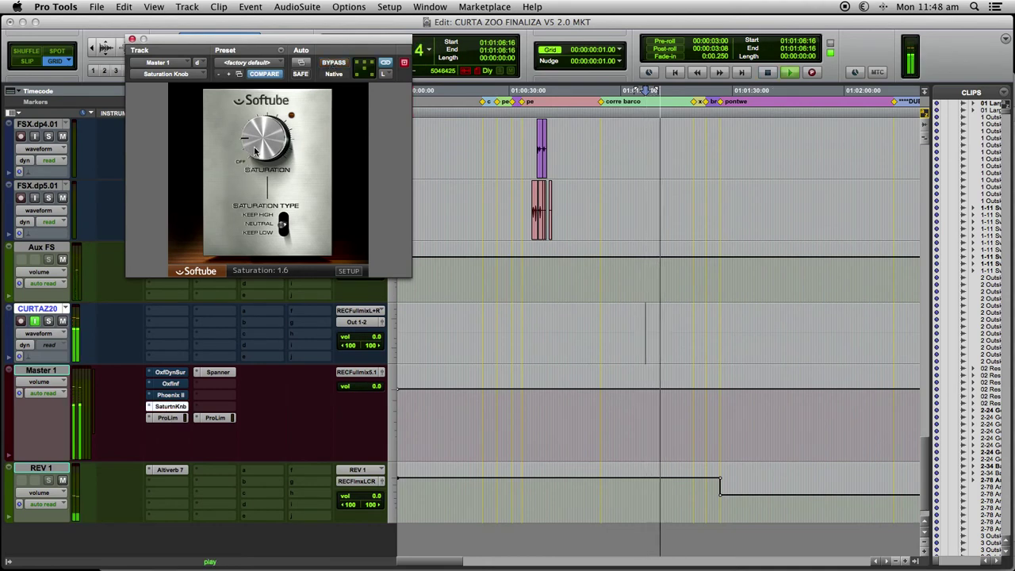
left_click(332, 63)
key("space")
left_click(331, 63)
mouse_move(257, 146)
left_mouse_down()
mouse_move(260, 133)
mouse_move(257, 153)
left_mouse_up()
left_click(333, 65)
- During playback, sweep Oxford Dynamics warmth amount between 100% and 77%, then close its window
left_click(171, 372)
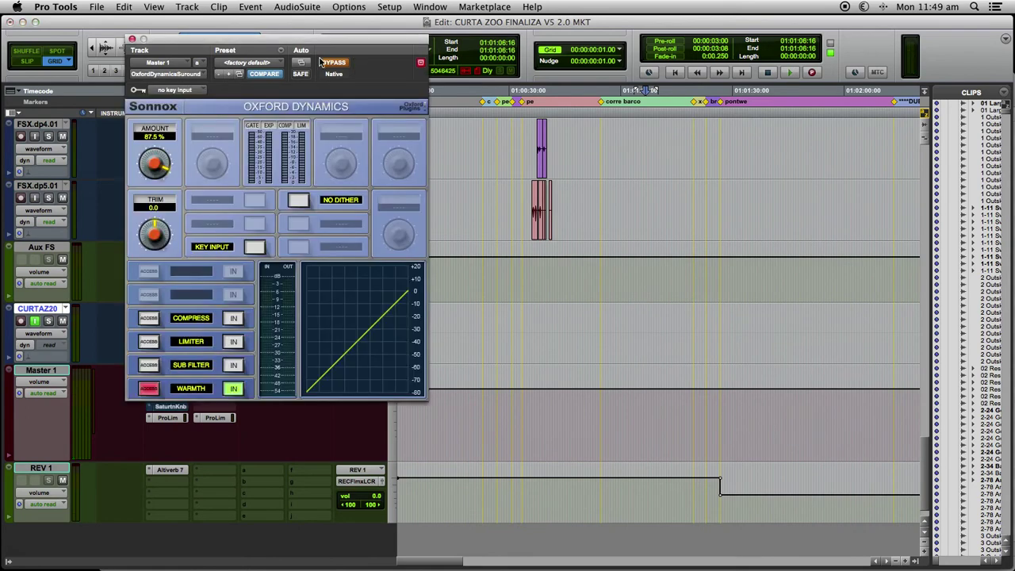
key("space")
left_click_drag(154, 162, 149, 277)
left_click_drag(155, 218, 165, 185)
left_click(132, 40)
- Open Oxford Inflator, raise its Effect to 50.0, and take it out of bypass
left_click(171, 384)
left_click_drag(237, 209, 237, 151)
left_click(332, 67)
- Tune Oxford Inflator's Effect and Curve faders by ear, ending at Effect 100.0 and Curve -38.57
left_click_drag(238, 150, 238, 182)
left_click_drag(296, 204, 298, 154)
mouse_move(239, 182)
left_mouse_down()
mouse_move(241, 147)
mouse_move(241, 184)
left_mouse_up()
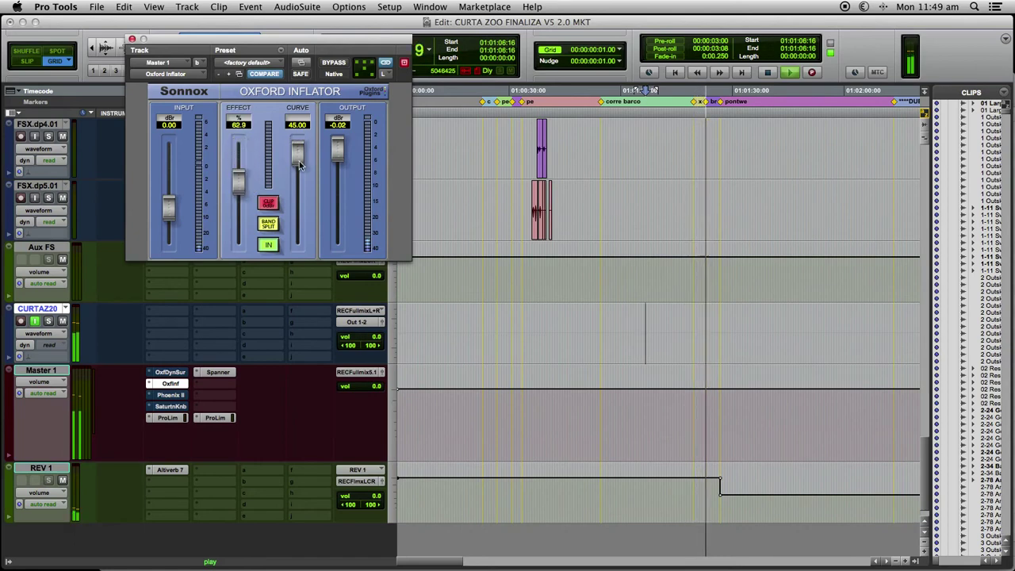
left_click_drag(297, 151, 297, 226)
mouse_move(237, 185)
left_mouse_down()
mouse_move(237, 156)
mouse_move(242, 165)
left_mouse_up()
- Switch to Phoenix II during playback and push its Process from 71.67 up to 100
key("space")
left_click(169, 395)
key("space")
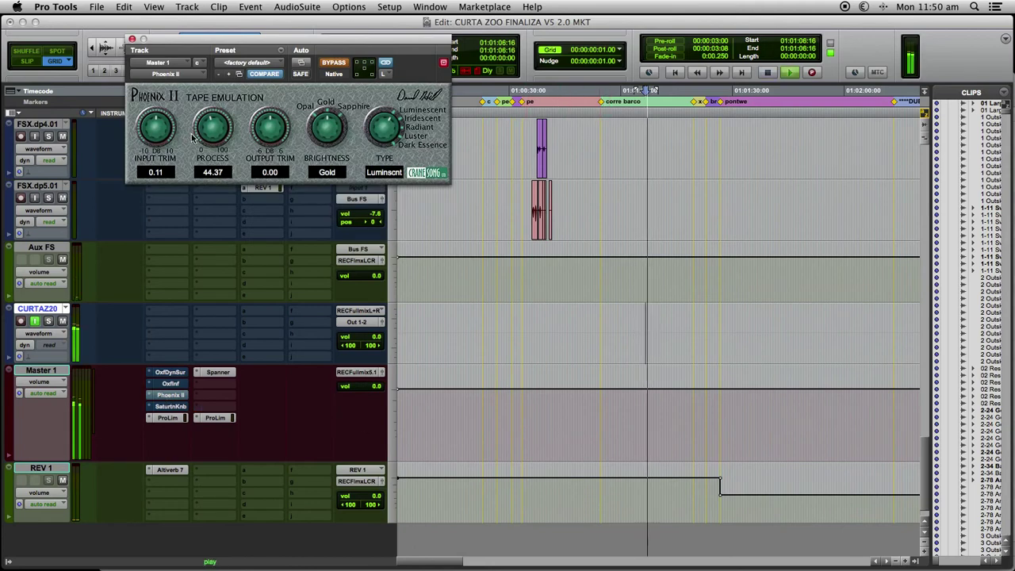
left_click_drag(212, 133, 224, 94)
left_click_drag(224, 168, 225, 127)
- Turn Phoenix II's tape type from Luminescent through Iridescent to Radiant
left_click_drag(397, 117, 391, 119)
left_click_drag(390, 119, 381, 136)
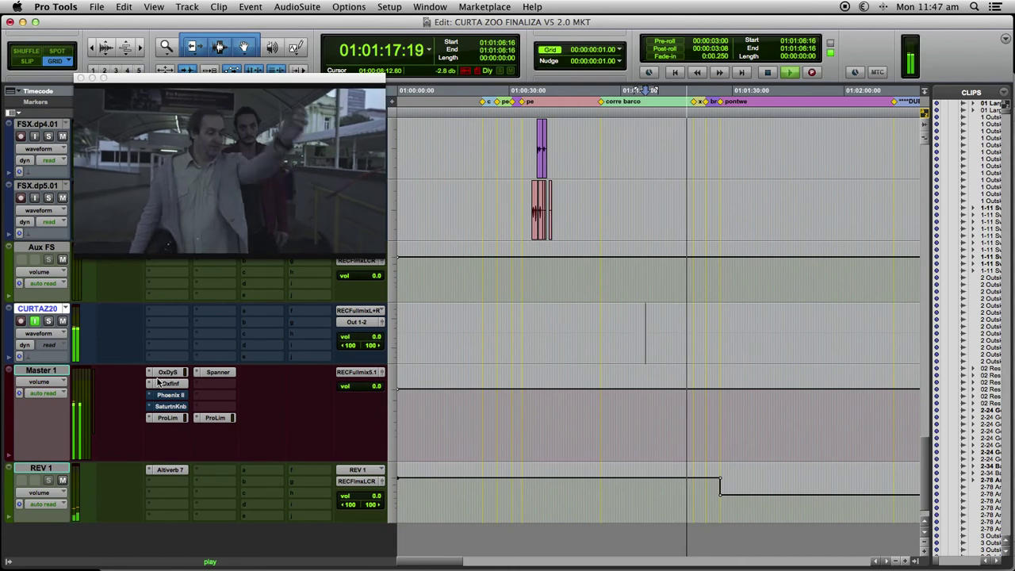
key("super+9")
- Open Oxford Dynamics and Oxford Inflator on Master 1, moving Inflator left so both are visible
left_click(163, 371)
left_click(179, 383)
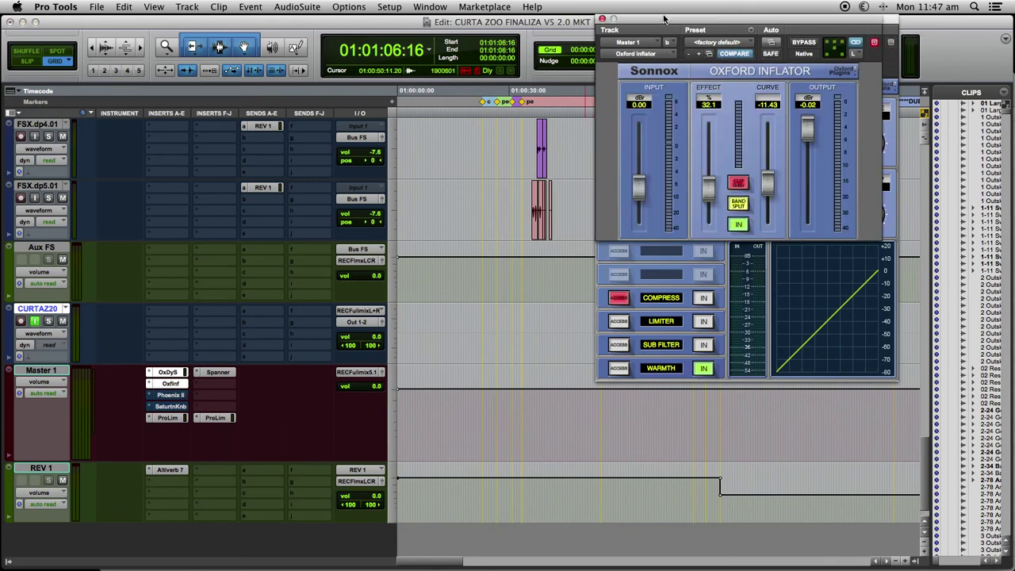
left_click_drag(714, 17, 243, 38)
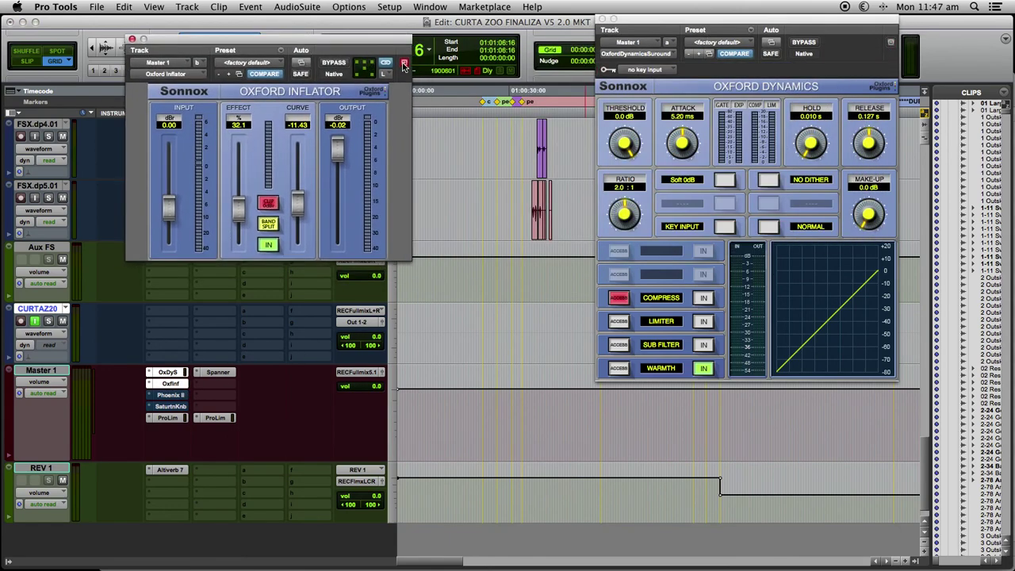